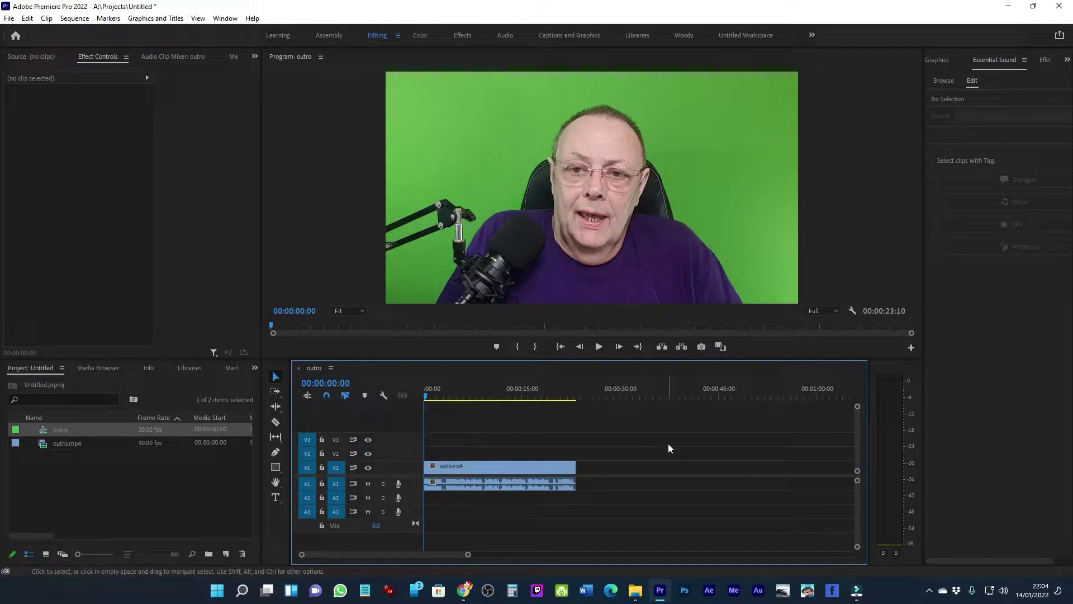
# - Show the Effects panel and search 'ultr' to surface Ultra Key under Video Effects > Keying
pyautogui.click(224, 19)
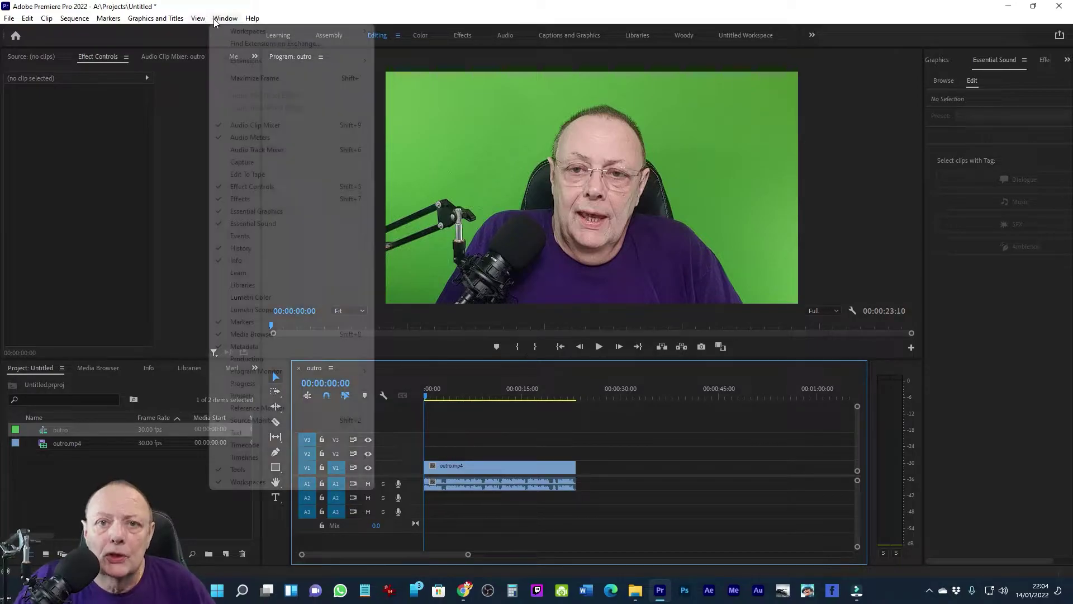
pyautogui.click(1045, 59)
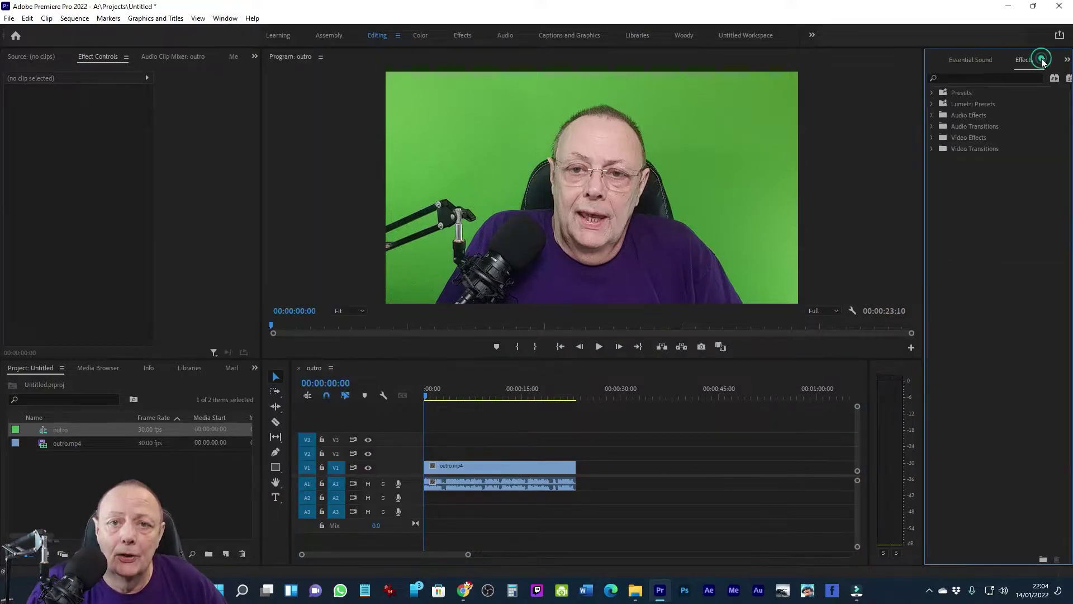
pyautogui.click(956, 78)
pyautogui.write('ultra')
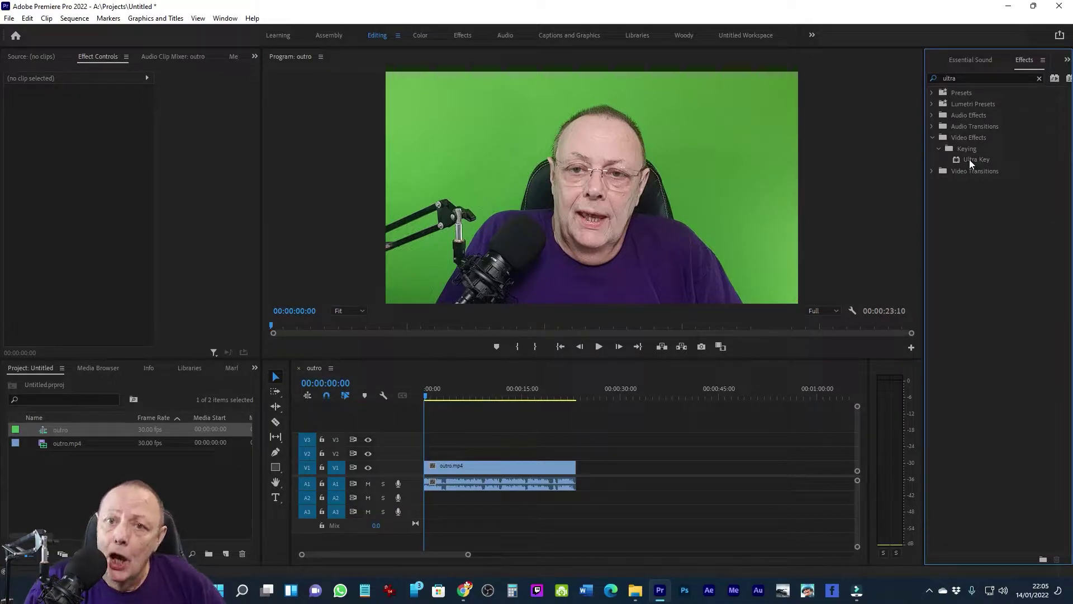
# - Apply Ultra Key to outro.mp4 with the Aggressive setting and sample the green backdrop as key colour
pyautogui.moveTo(970, 159); pyautogui.dragTo(455, 468)
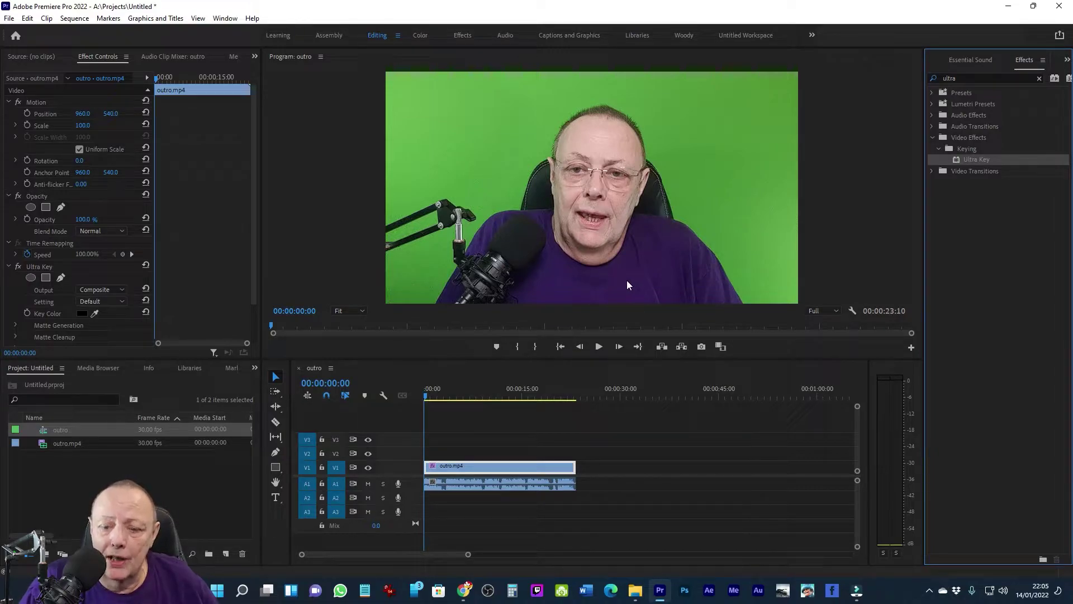
pyautogui.click(123, 301)
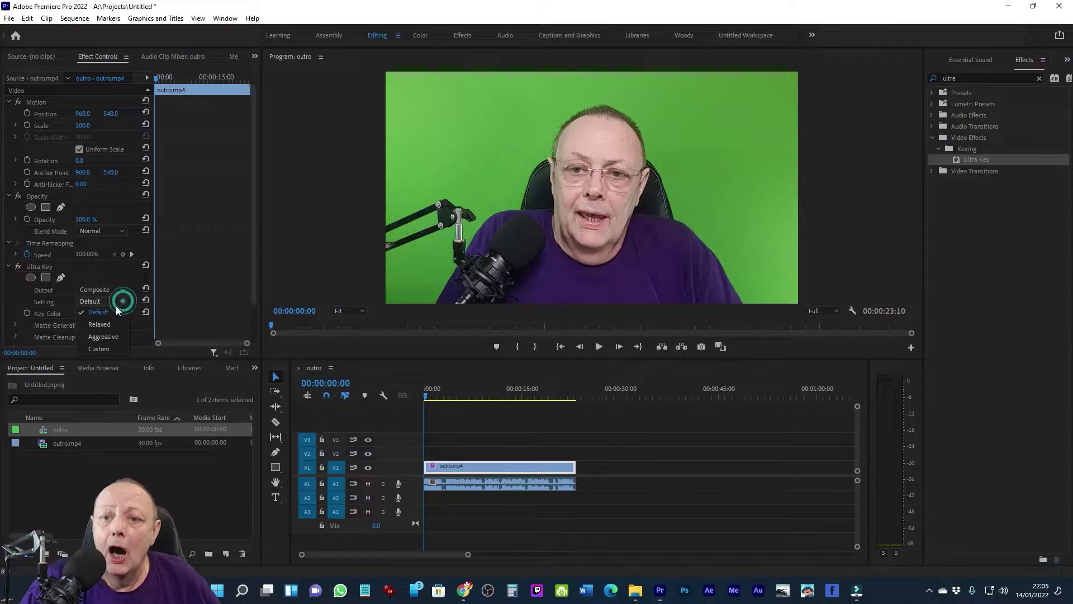
pyautogui.click(104, 337)
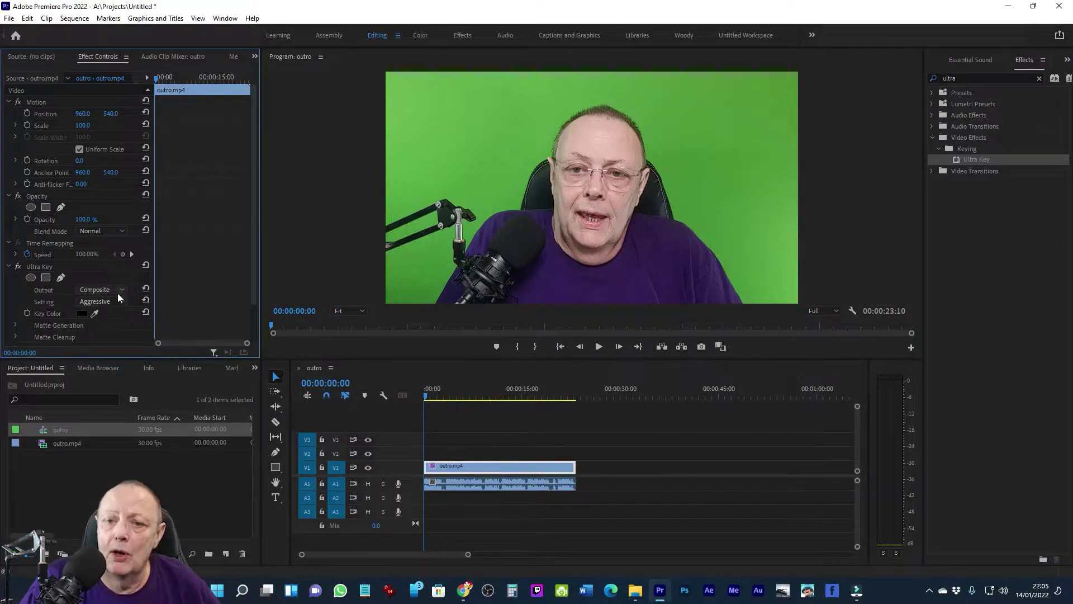
pyautogui.click(94, 314)
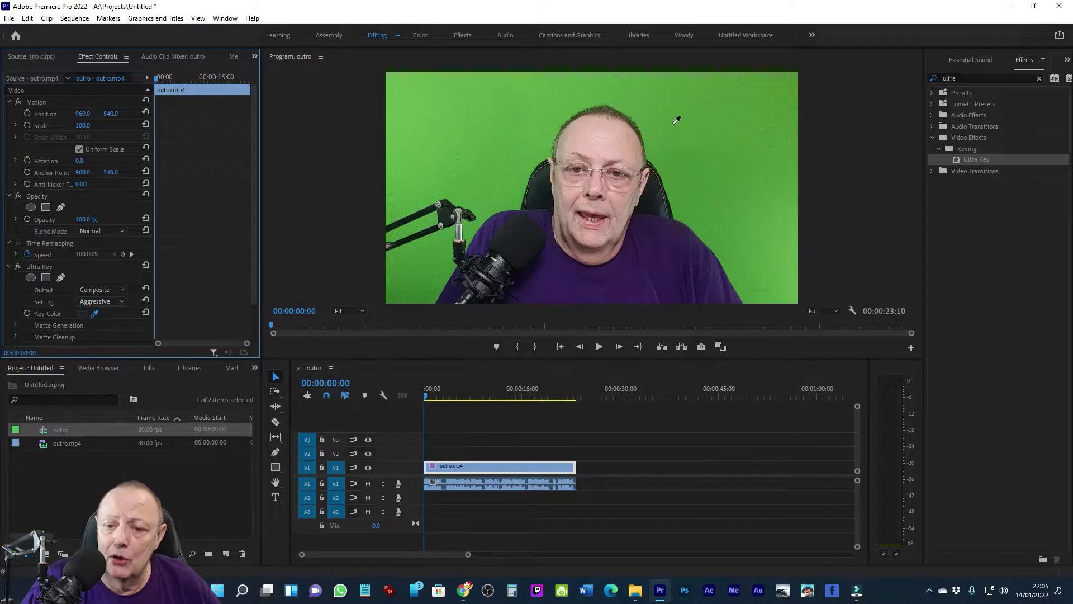
pyautogui.click(676, 120)
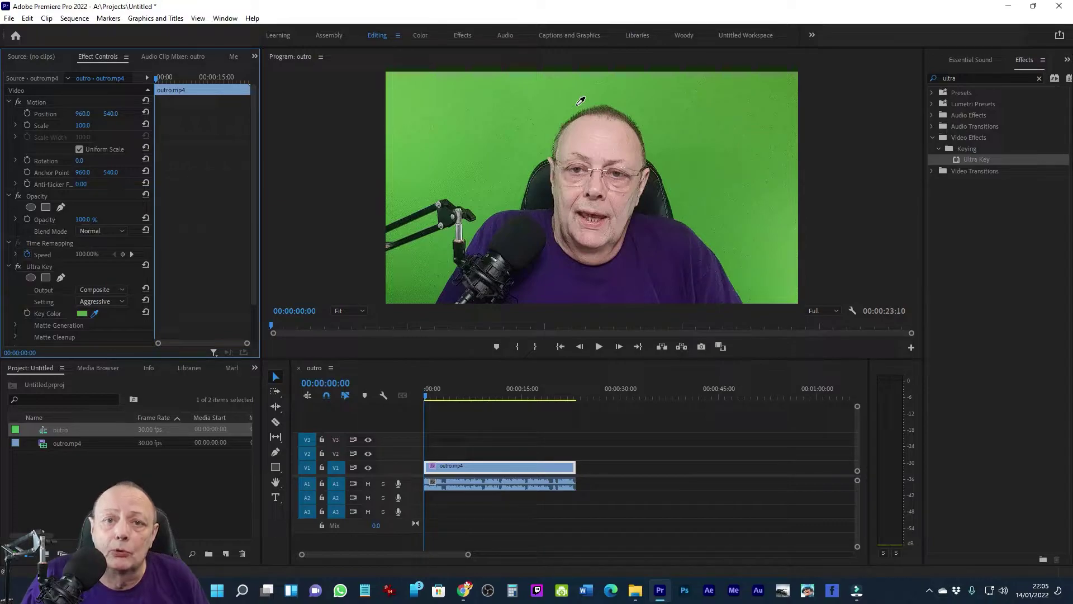
pyautogui.click(579, 105)
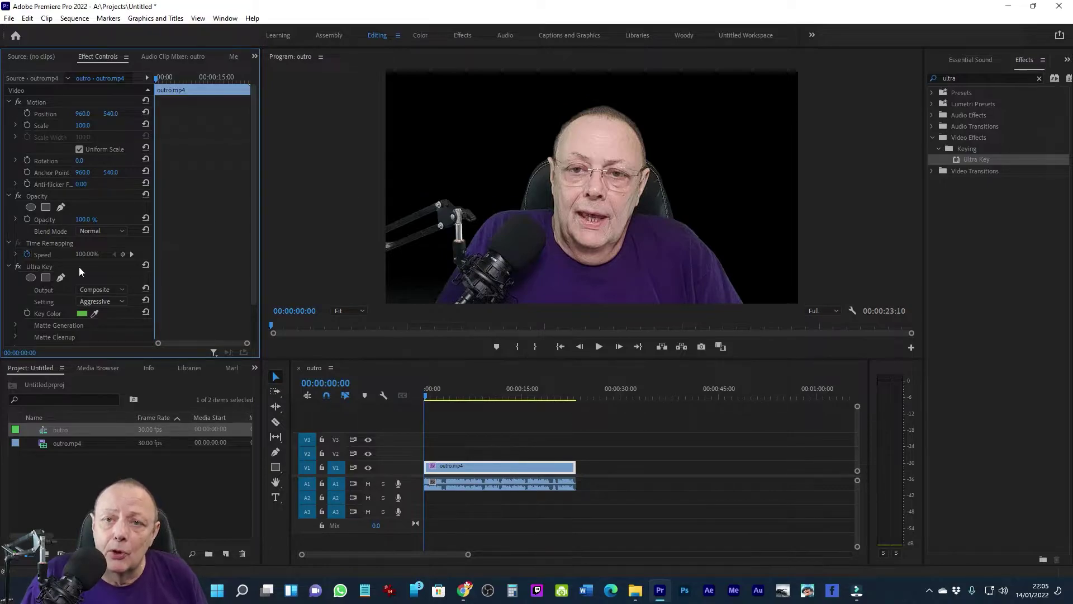
# - Switch Ultra Key Output to Alpha Channel and raise Matte Generation Pedestal to 77
pyautogui.click(120, 292)
pyautogui.click(105, 311)
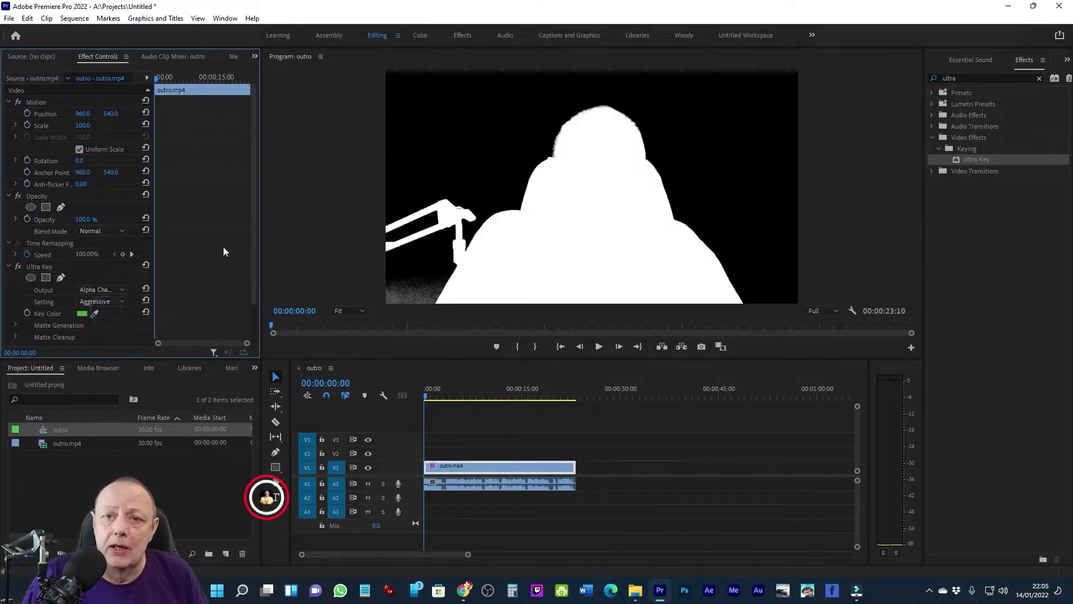
pyautogui.moveTo(256, 203); pyautogui.dragTo(255, 234)
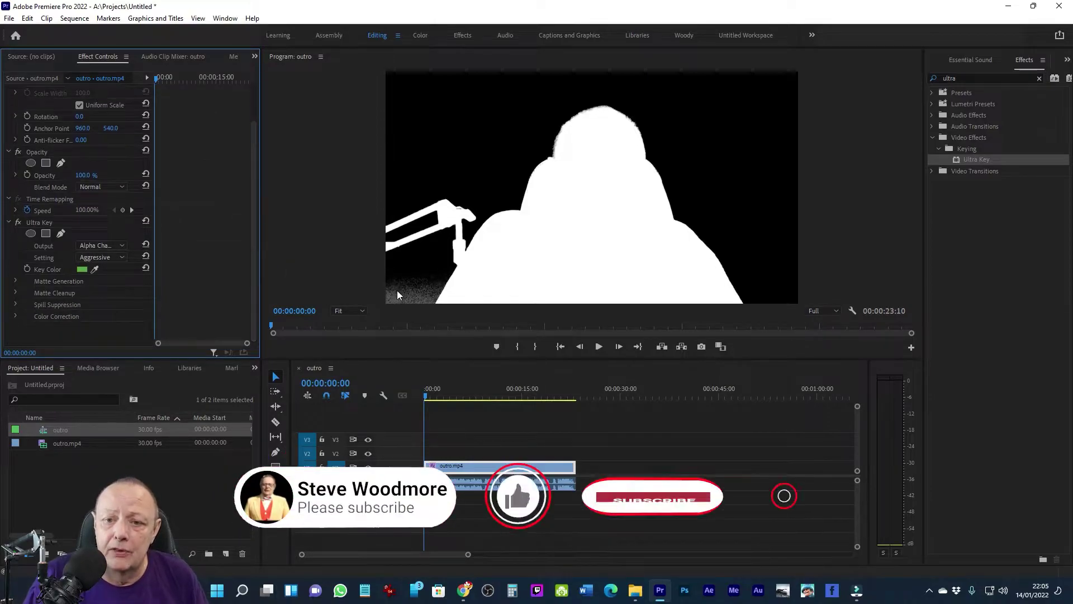
pyautogui.click(16, 281)
pyautogui.moveTo(254, 211); pyautogui.dragTo(256, 247)
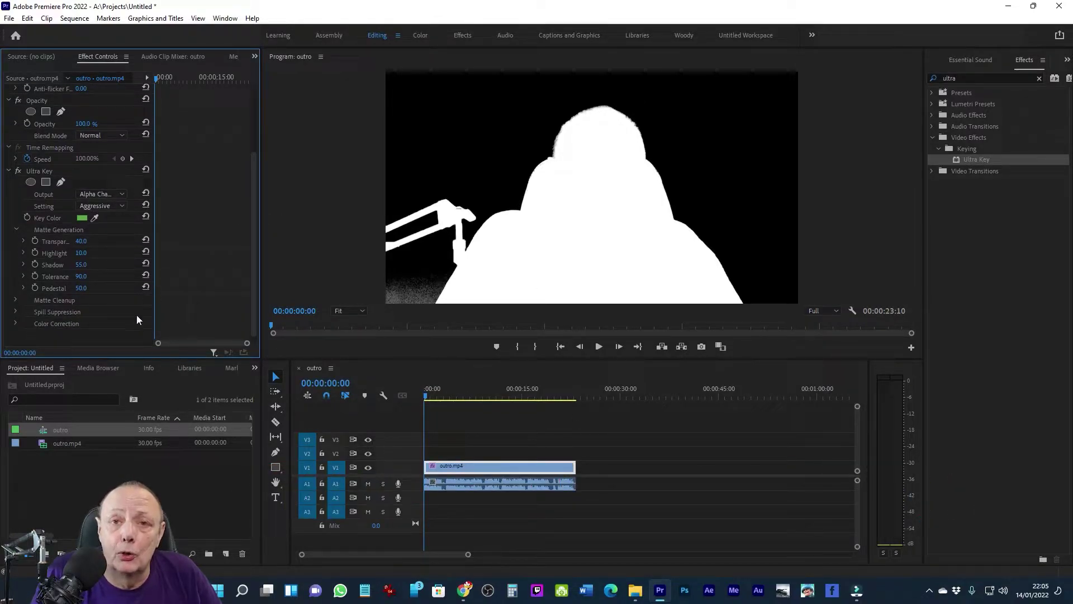
pyautogui.moveTo(91, 291); pyautogui.dragTo(79, 291)
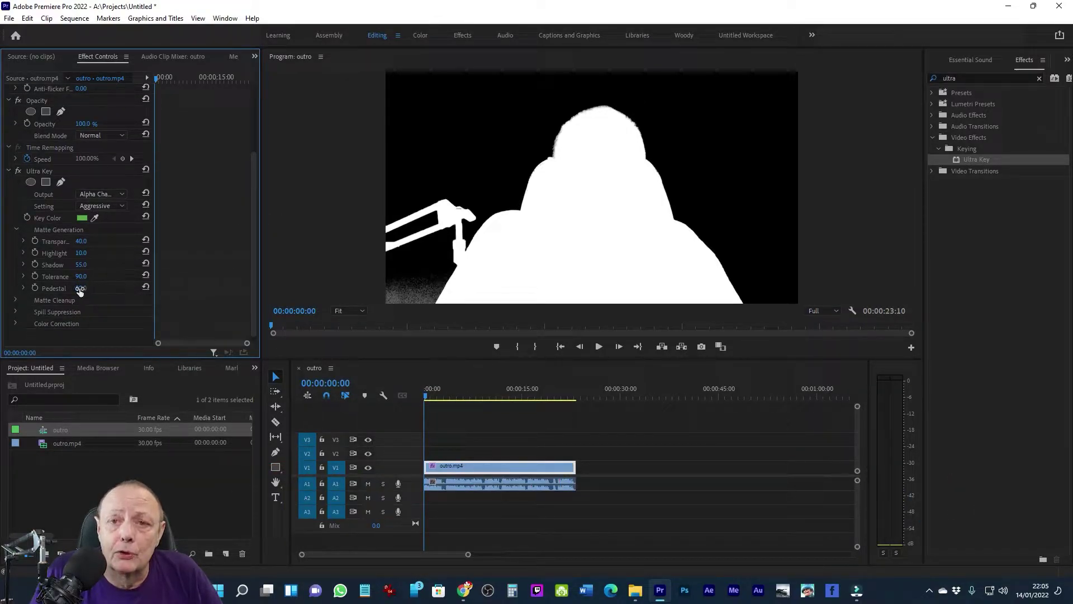
pyautogui.hotkey('ctrl', 'z')
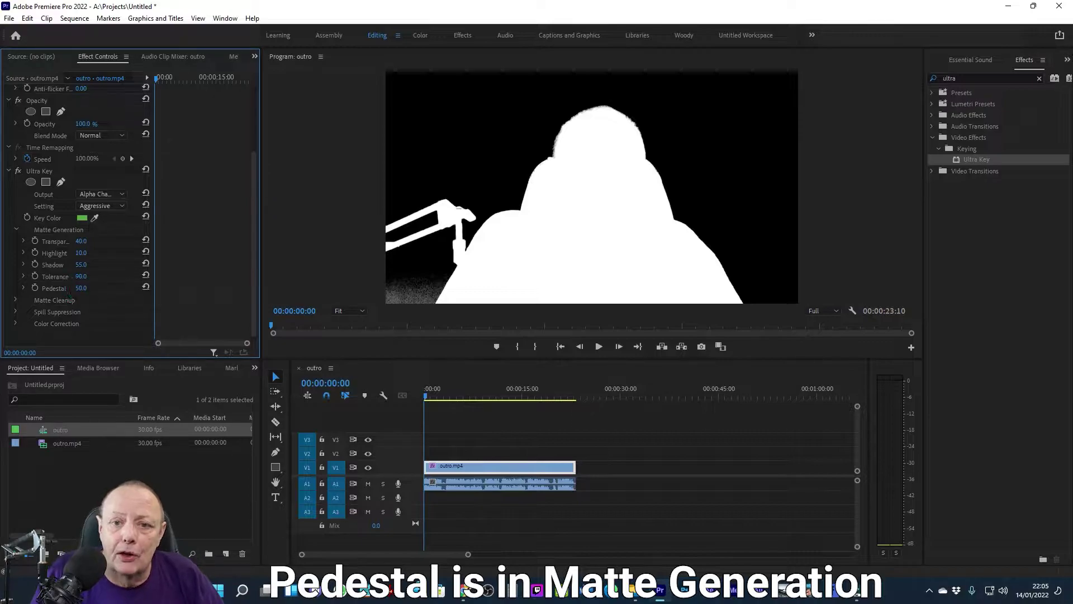
pyautogui.moveTo(81, 288); pyautogui.dragTo(406, 290)
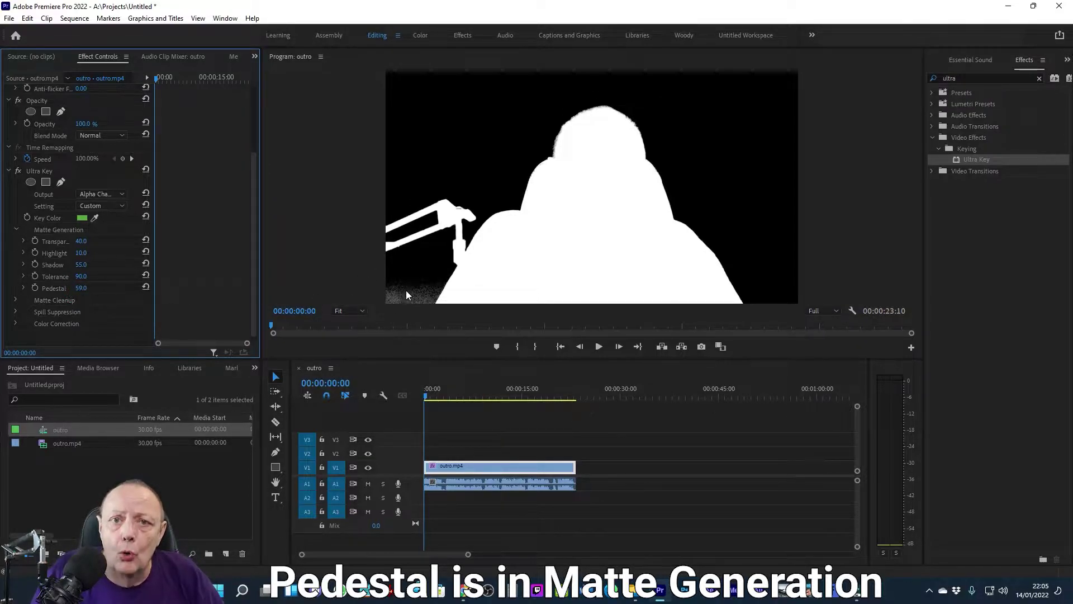
pyautogui.moveTo(78, 288); pyautogui.dragTo(89, 288)
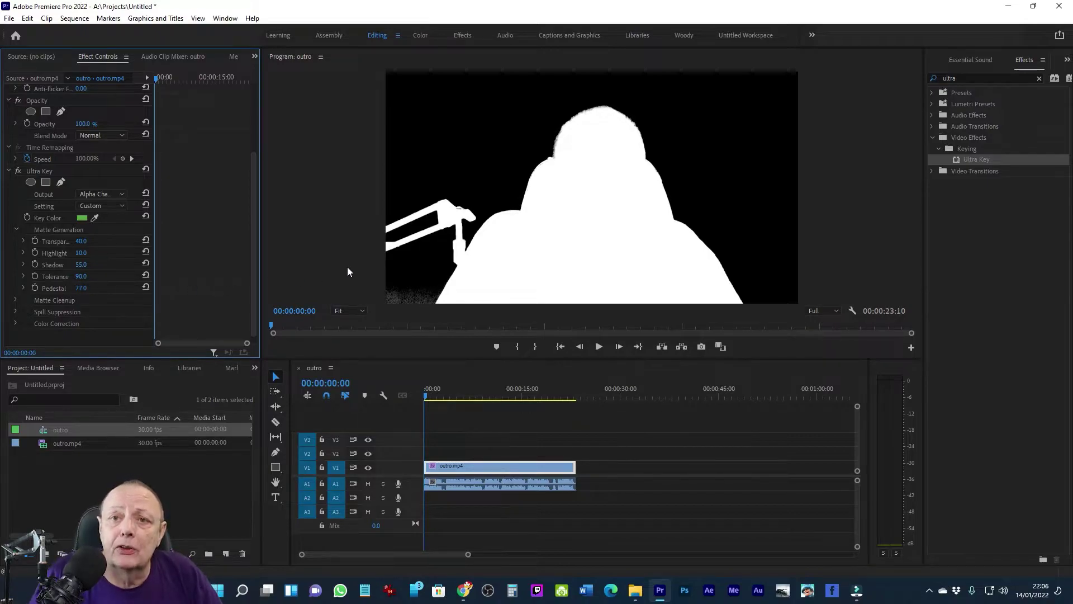
# - Set Matte Cleanup Contrast to 40 and Mid Point to 88
pyautogui.click(15, 302)
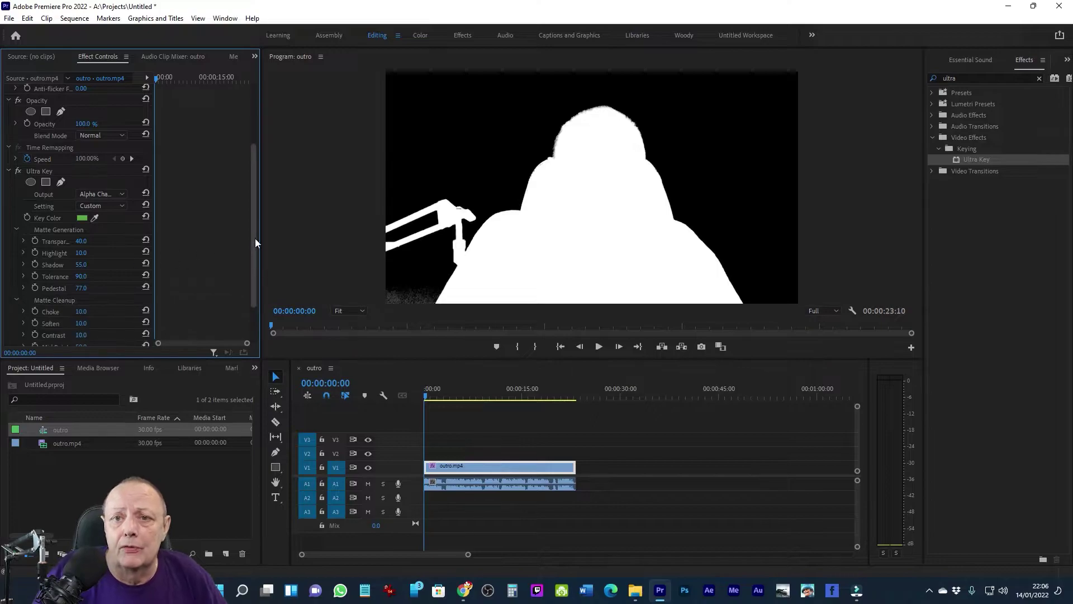
pyautogui.moveTo(253, 222); pyautogui.dragTo(254, 246)
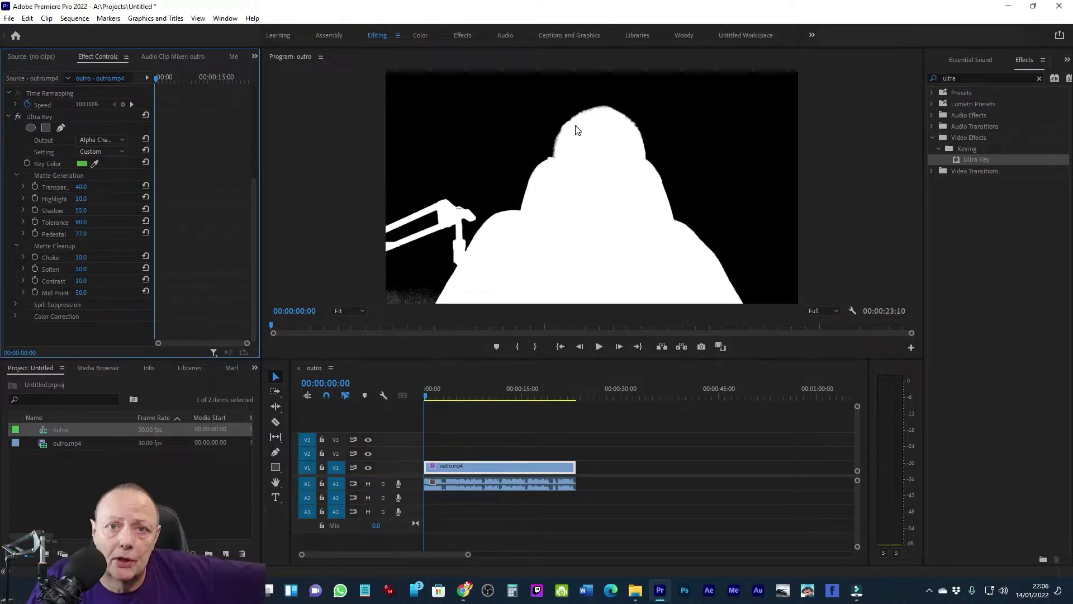
pyautogui.click(80, 281)
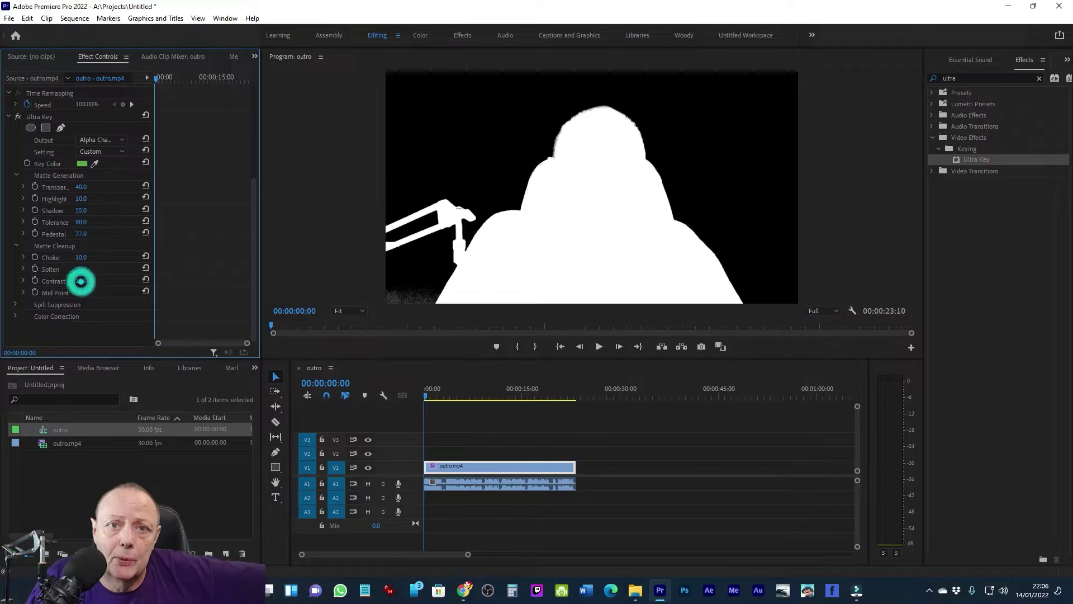
pyautogui.write('40')
pyautogui.press('Return')
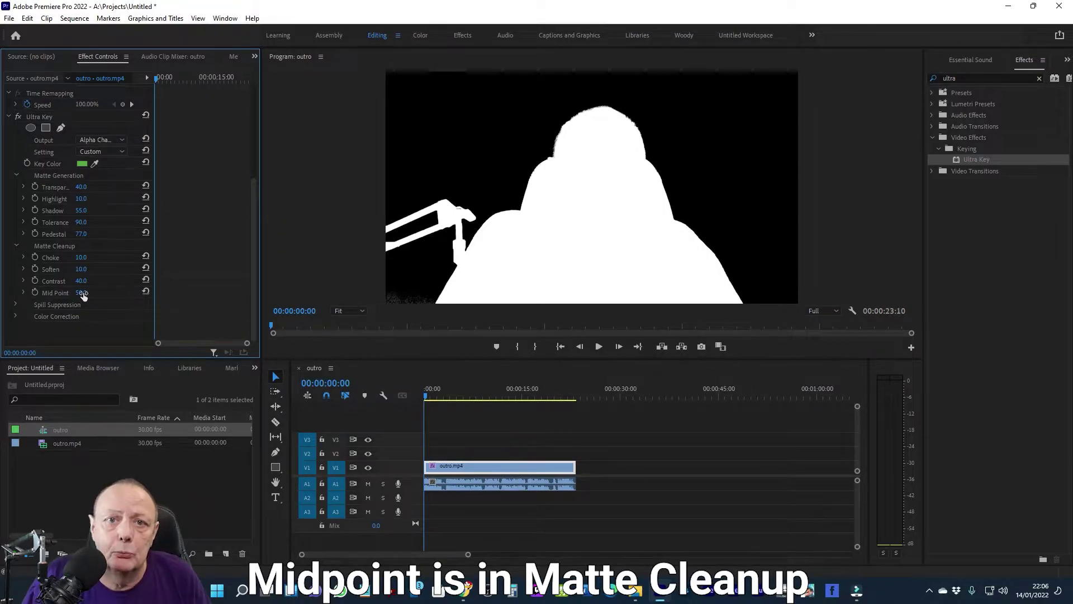
pyautogui.moveTo(81, 292); pyautogui.dragTo(103, 293)
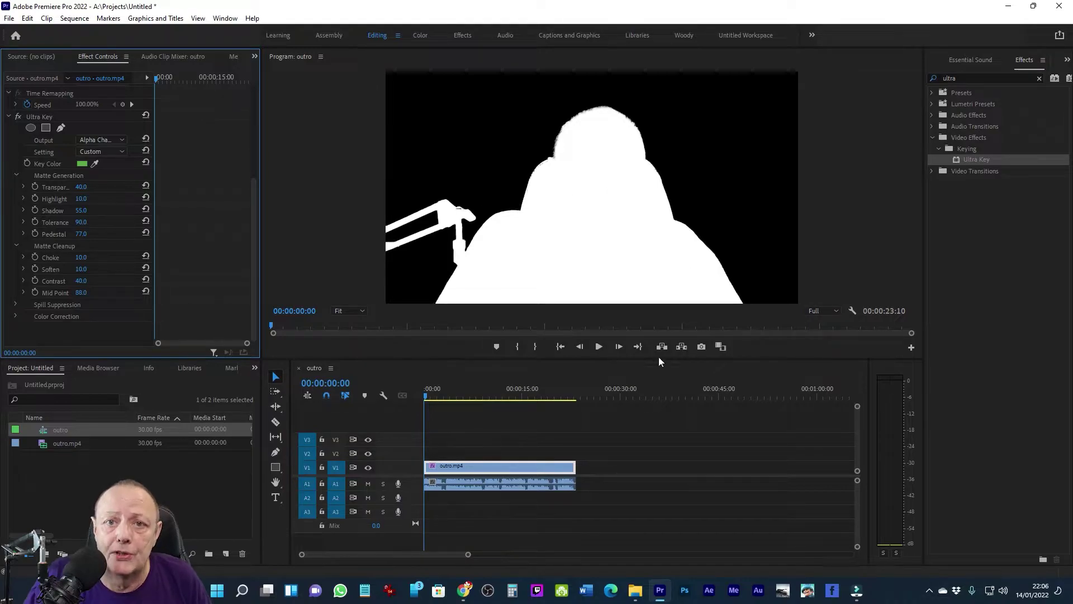
# - Return Output to Composite and set Spill Suppression Spill to 61 and Choke to 18
pyautogui.click(123, 136)
pyautogui.click(109, 149)
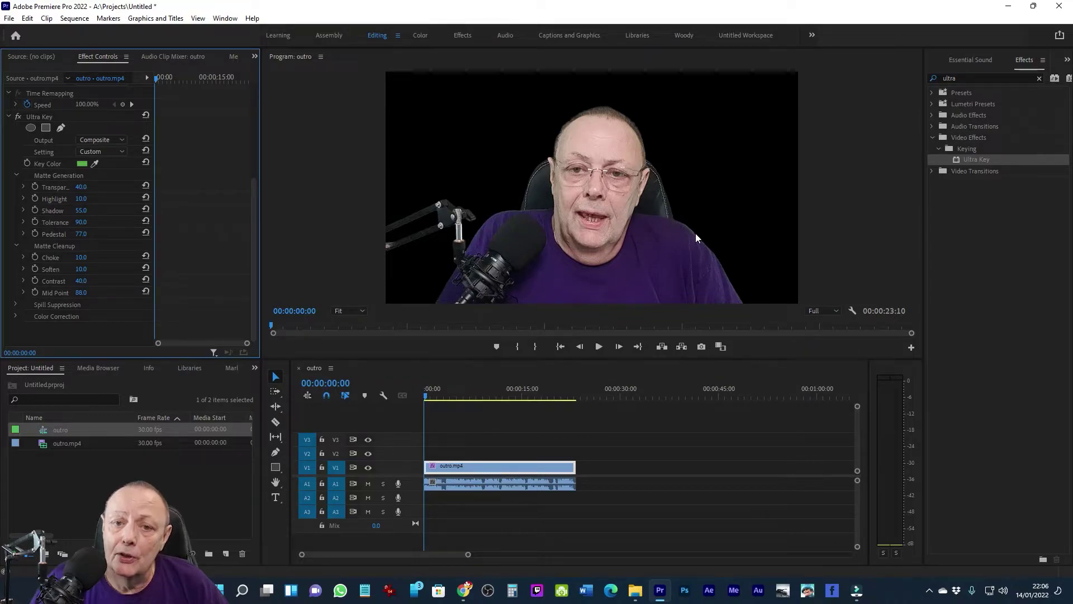
pyautogui.click(16, 305)
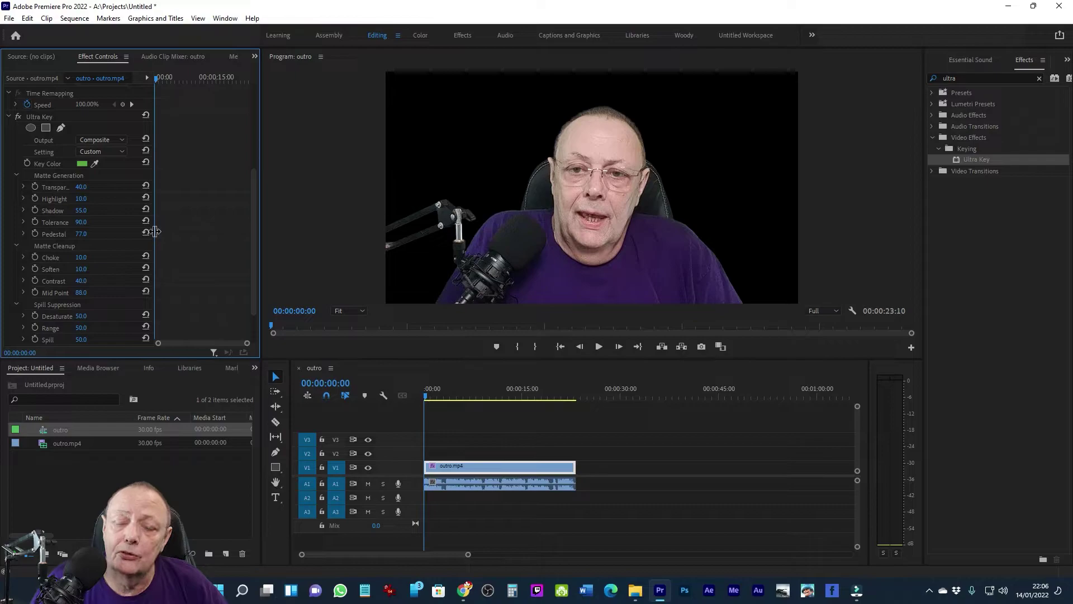
pyautogui.moveTo(250, 223); pyautogui.dragTo(251, 140)
pyautogui.moveTo(254, 203); pyautogui.dragTo(259, 311)
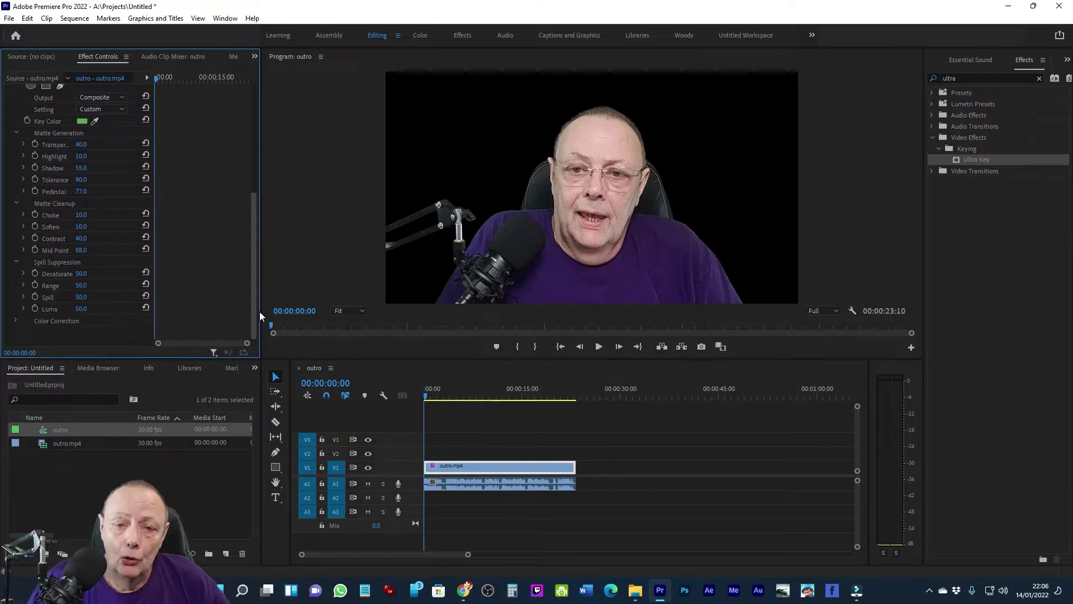
pyautogui.click(81, 296)
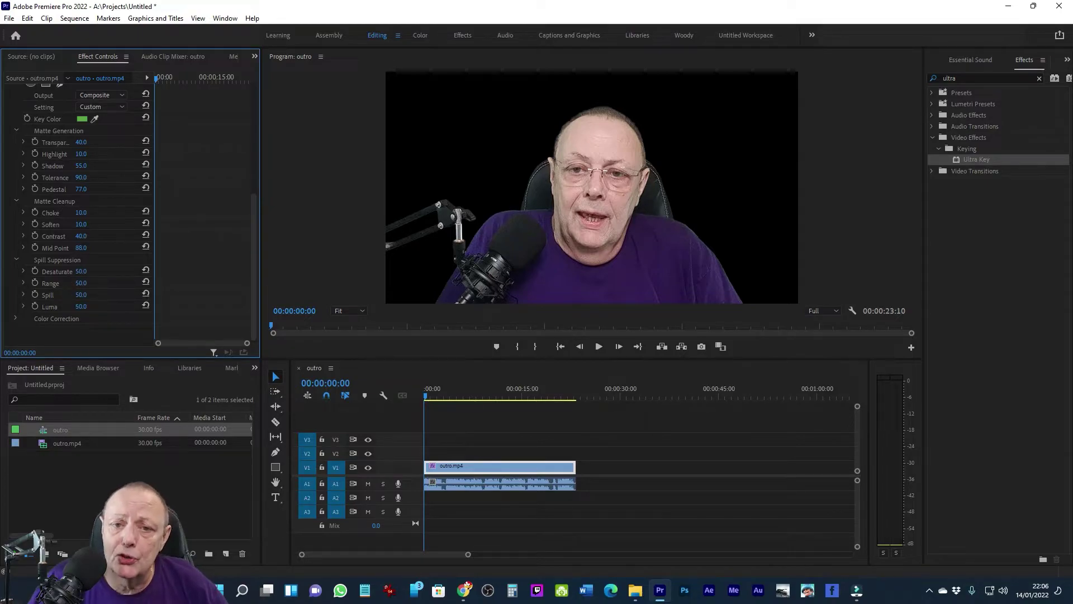
pyautogui.click(84, 294)
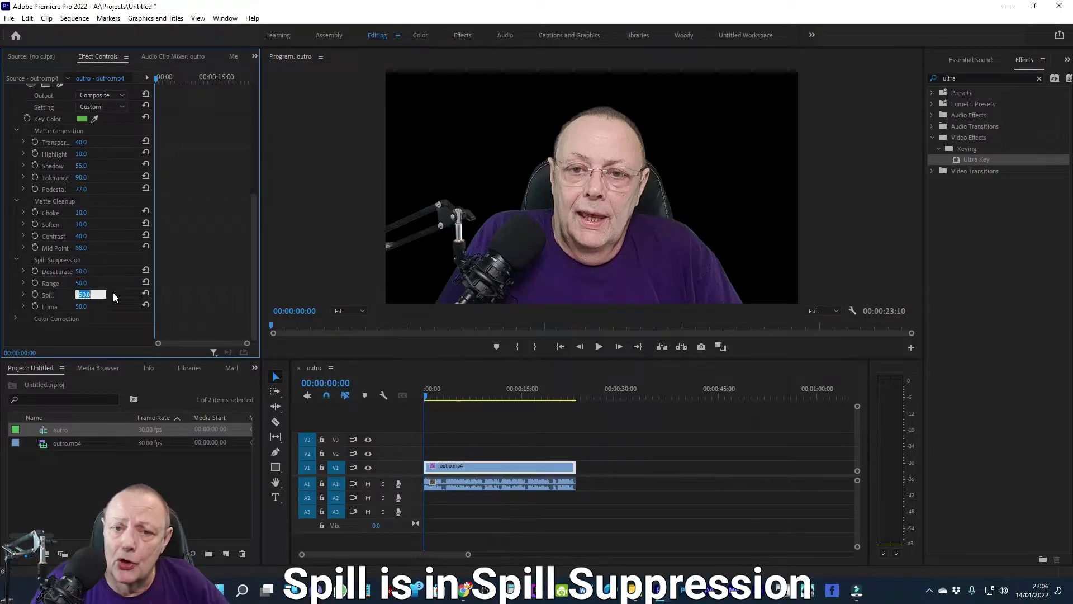
pyautogui.click(84, 295)
pyautogui.write('61')
pyautogui.press('Return')
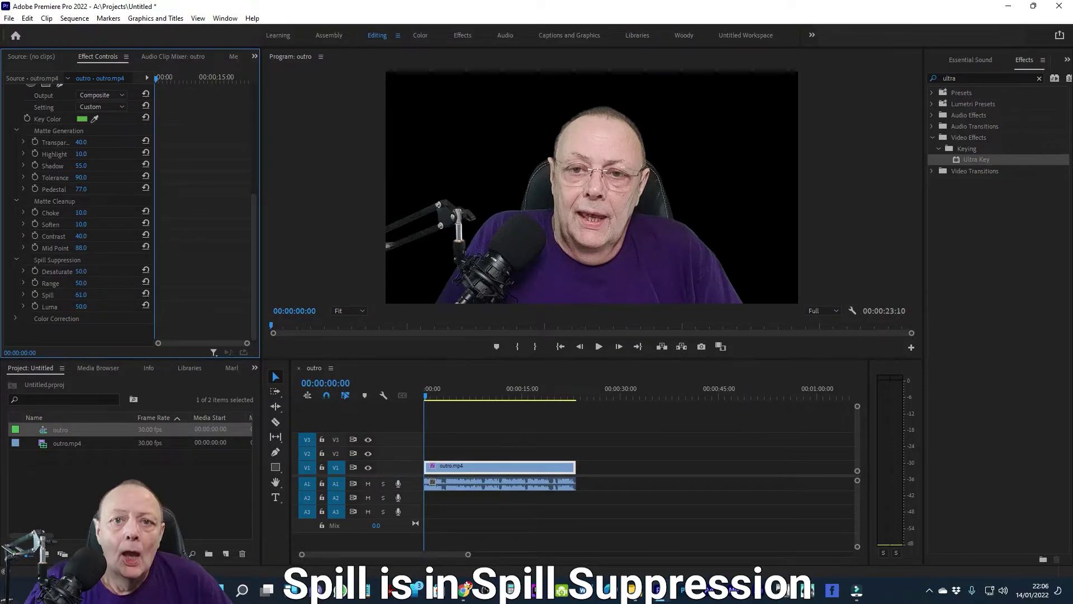
pyautogui.click(81, 213)
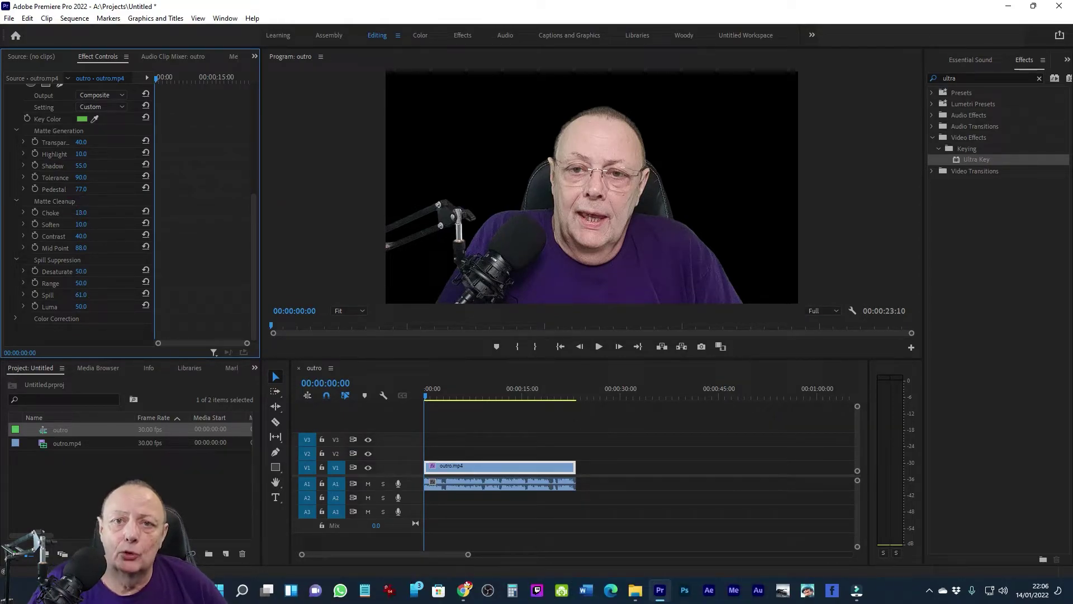
# - Check the Alpha Channel matte, then switch Ultra Key Output back to Composite
pyautogui.click(123, 93)
pyautogui.click(106, 119)
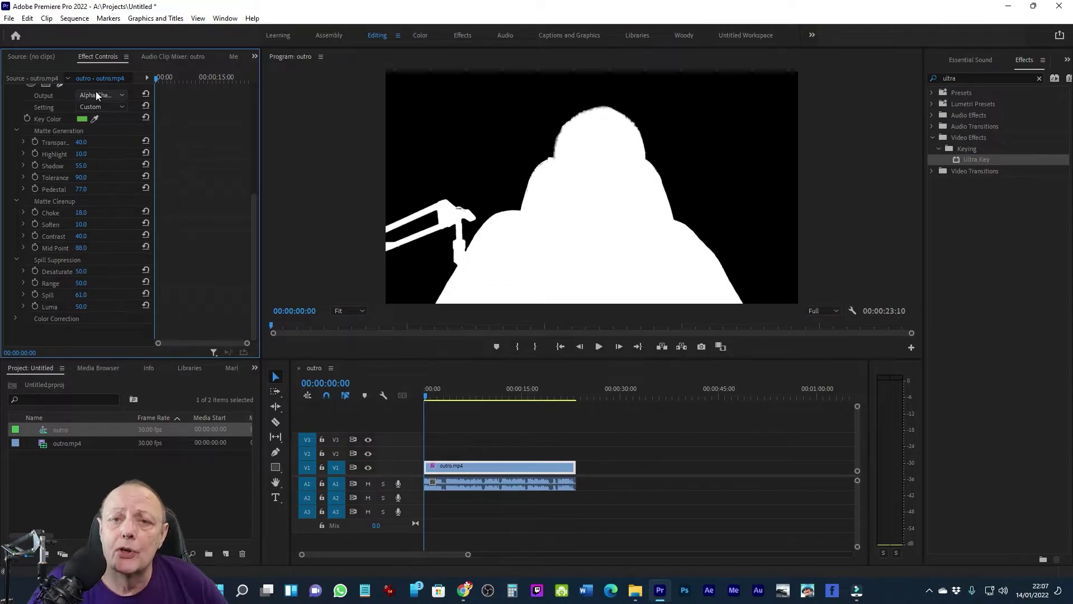
pyautogui.click(122, 94)
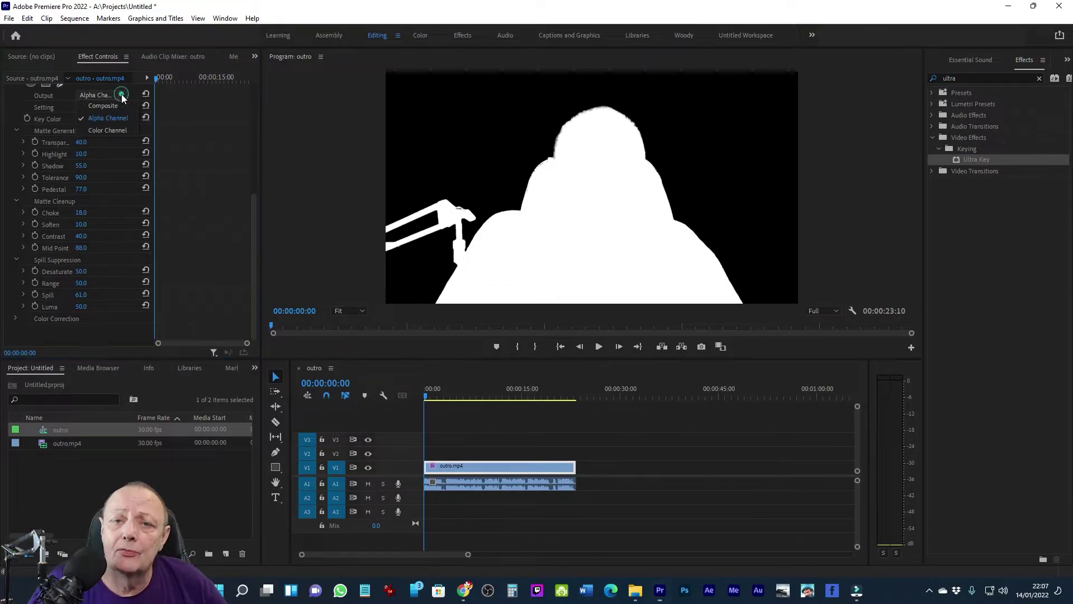
pyautogui.click(107, 105)
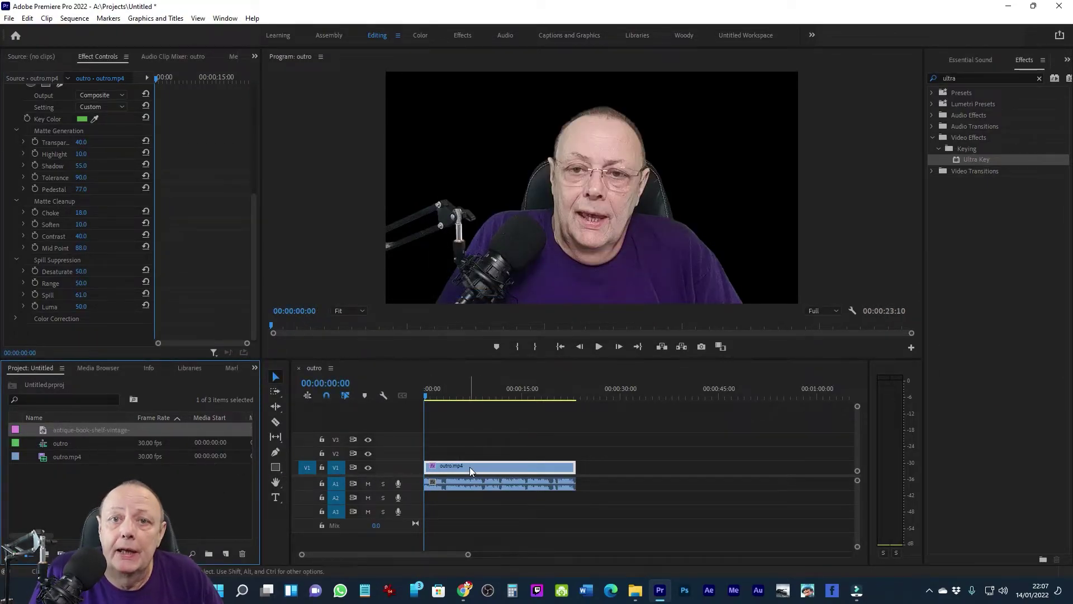
# - Move outro.mp4 to V2 and preview it over the bookshelf image placed on V1
pyautogui.moveTo(473, 466); pyautogui.dragTo(473, 453)
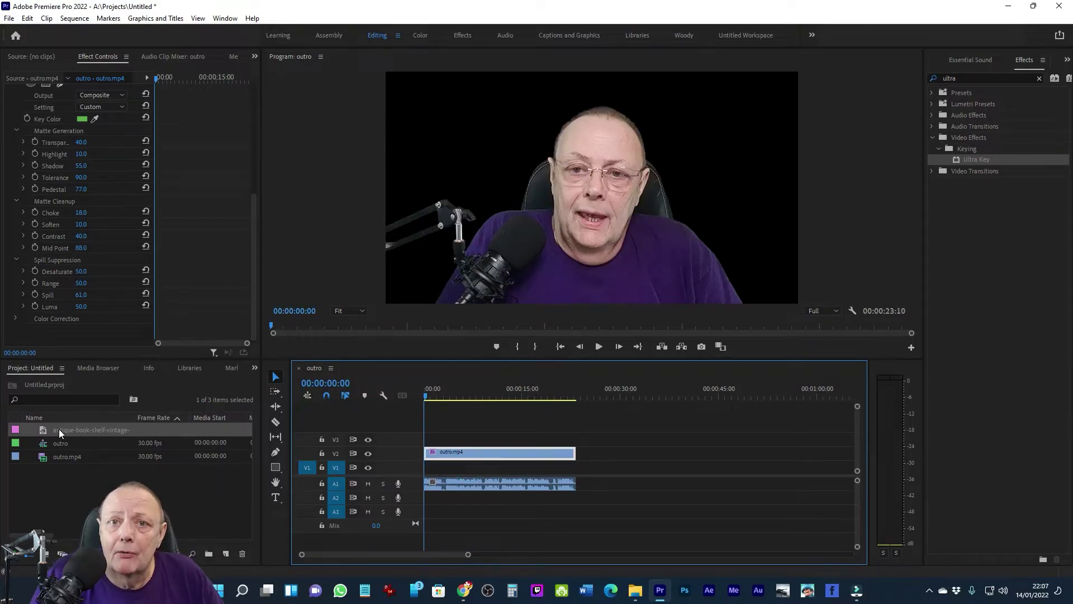
pyautogui.moveTo(121, 430); pyautogui.dragTo(434, 465)
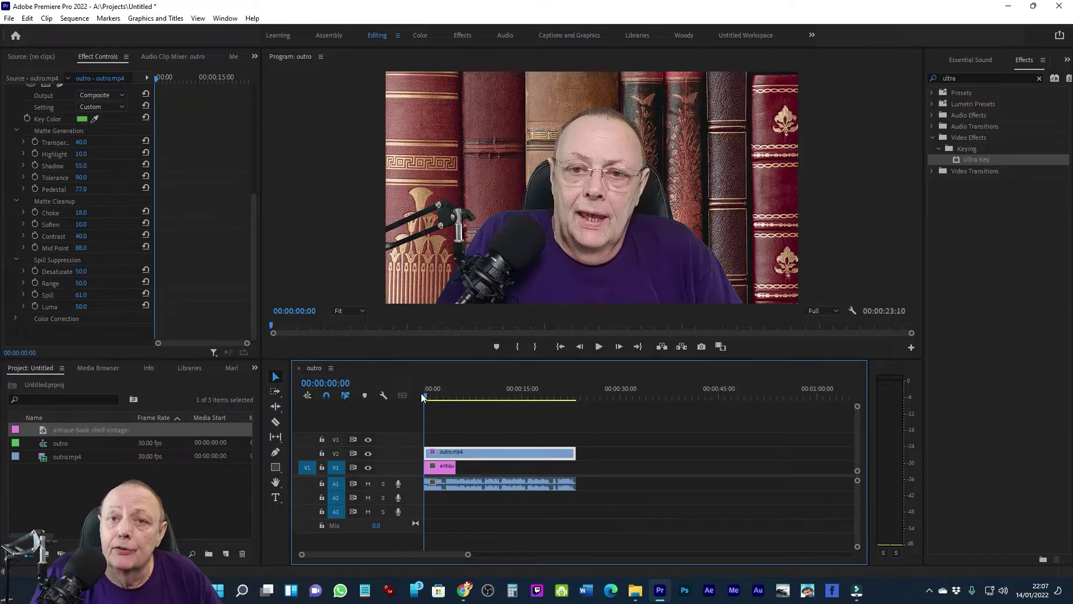
pyautogui.moveTo(426, 394); pyautogui.dragTo(438, 398)
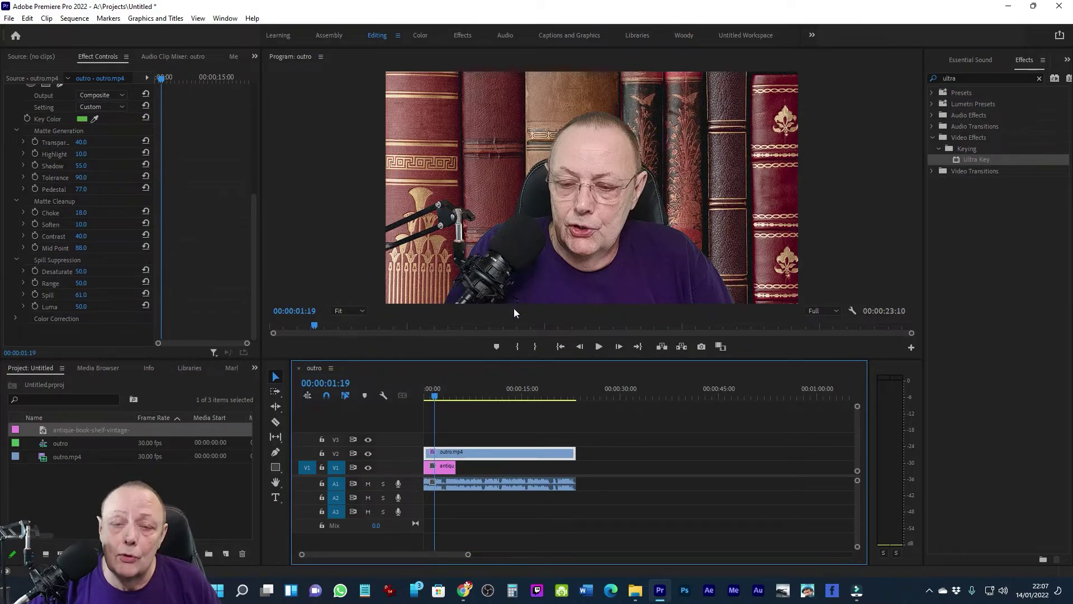
# - Delete the bookshelf image from the project and its timeline, then select the sequence clips
pyautogui.click(170, 428)
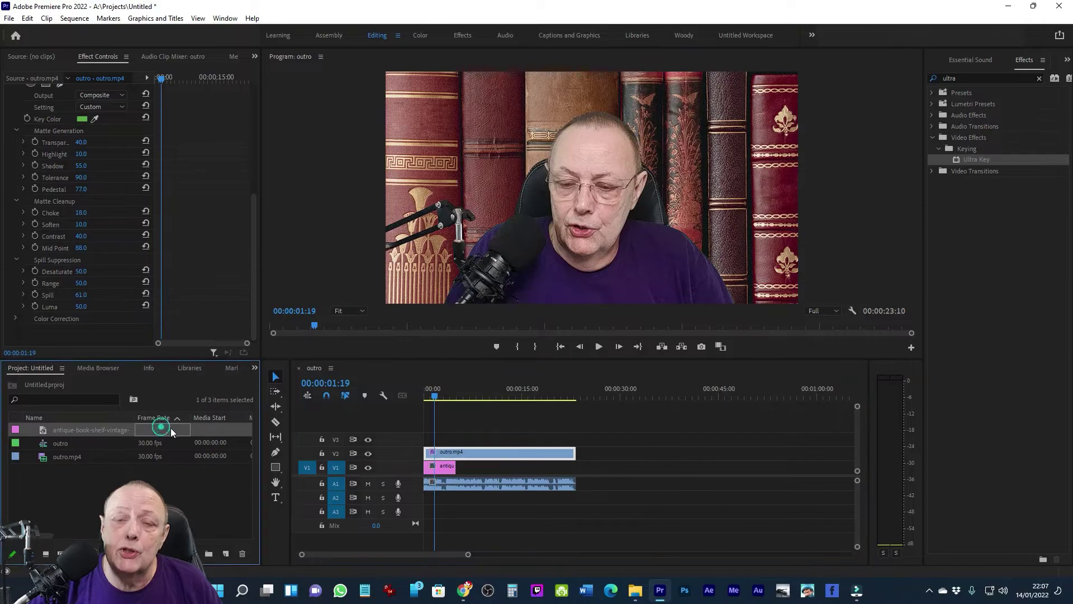
pyautogui.press('Delete')
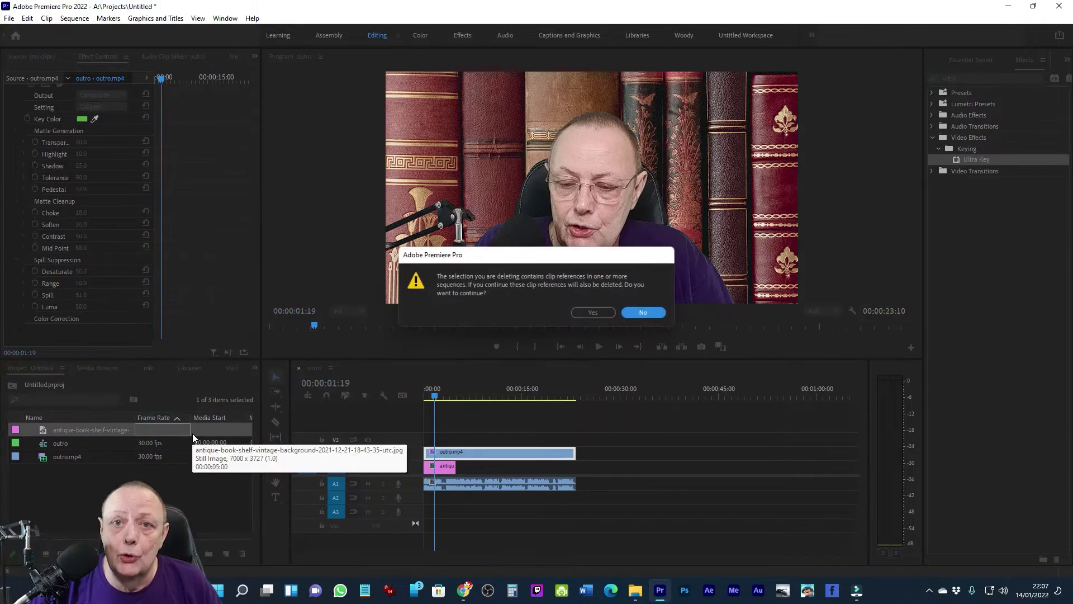
pyautogui.click(594, 313)
pyautogui.click(481, 452)
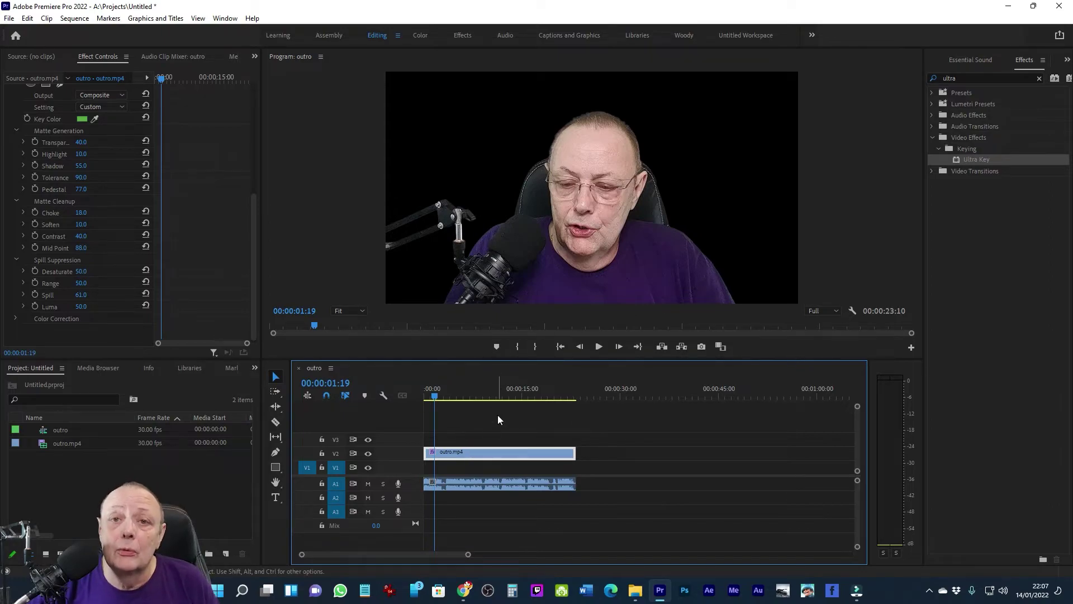
pyautogui.moveTo(495, 417); pyautogui.dragTo(567, 535)
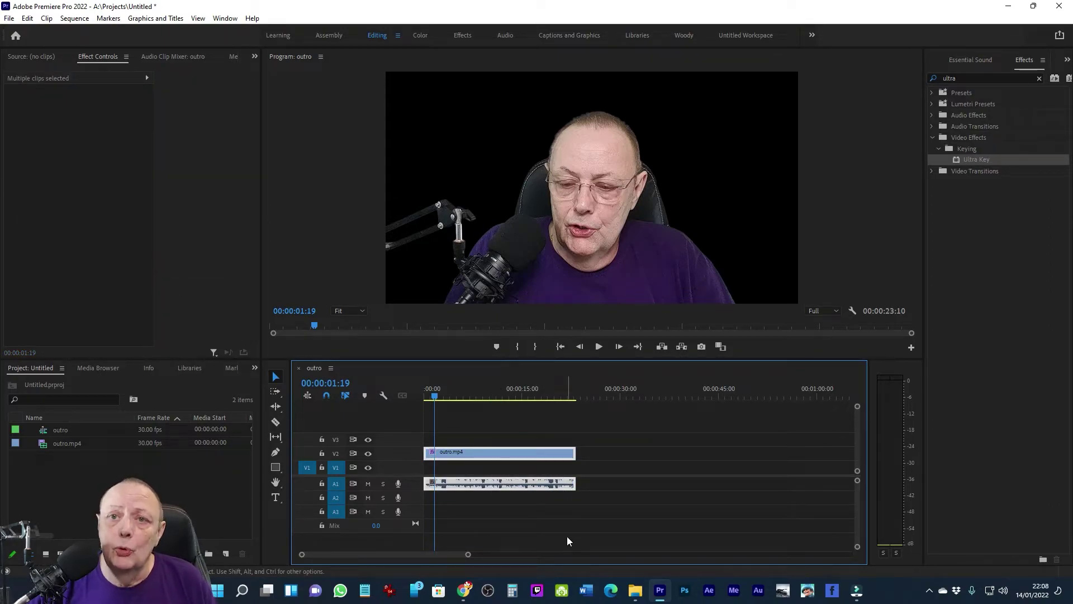
# - Open Export Settings with Ctrl+M and choose the Apple ProRes 4444 with alpha preset
pyautogui.hotkey('ctrl', 'm')
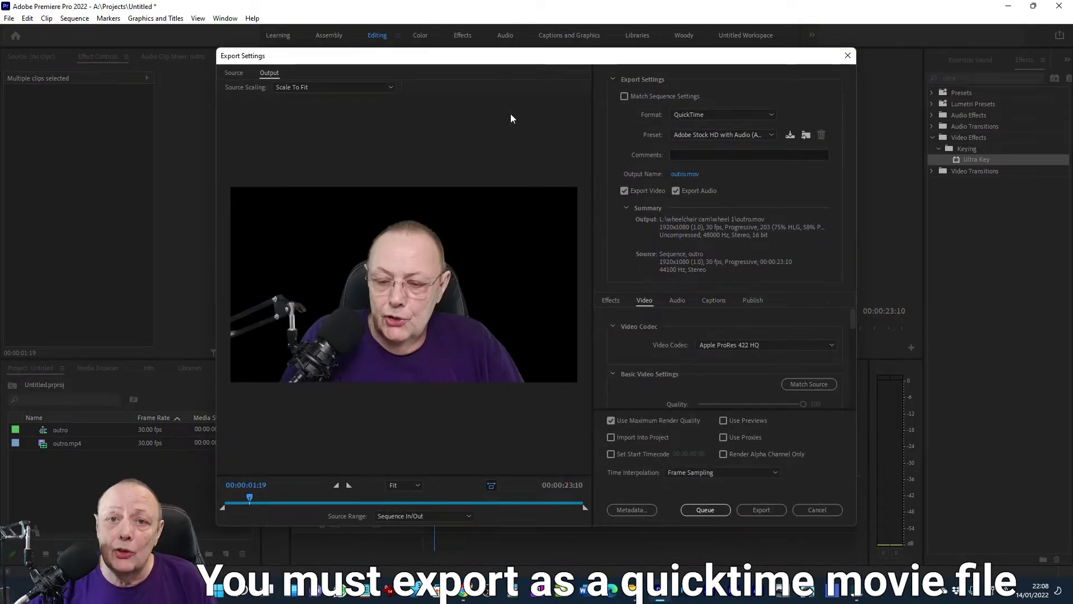
pyautogui.click(772, 135)
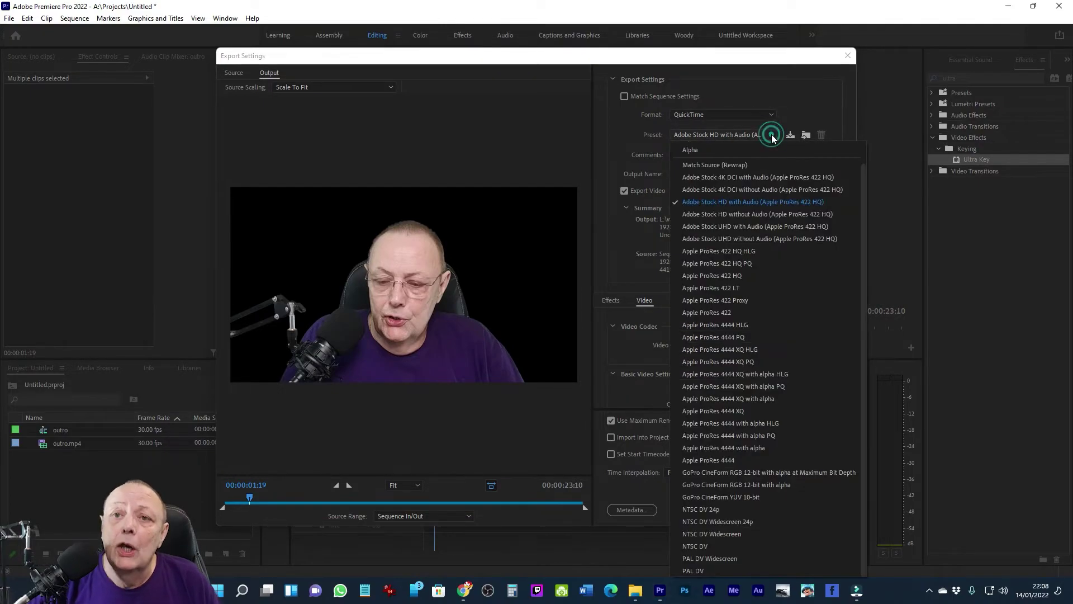
pyautogui.click(863, 251)
pyautogui.click(864, 317)
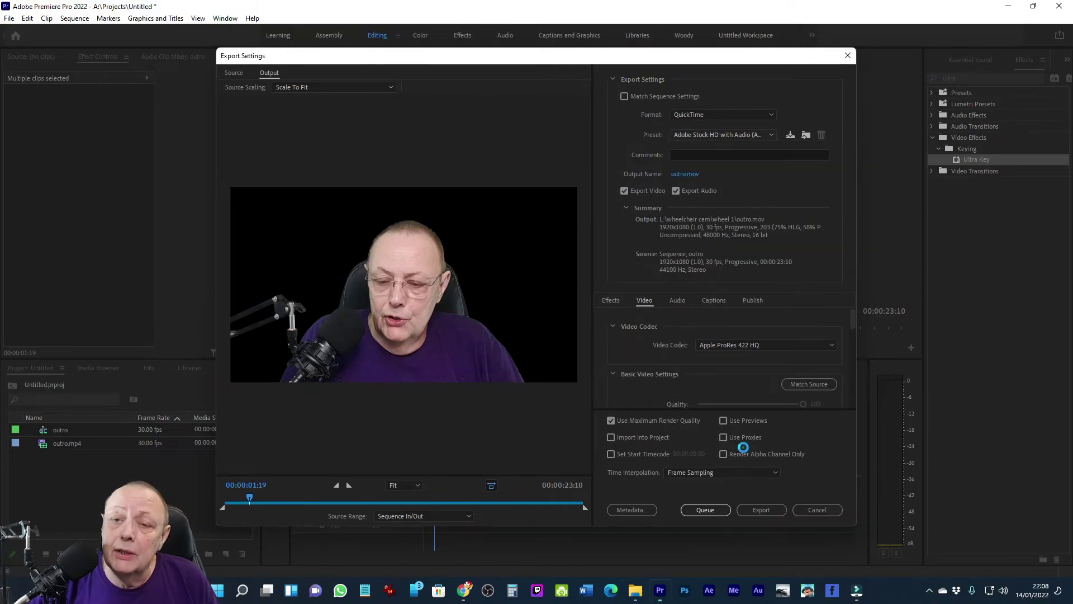
pyautogui.click(743, 447)
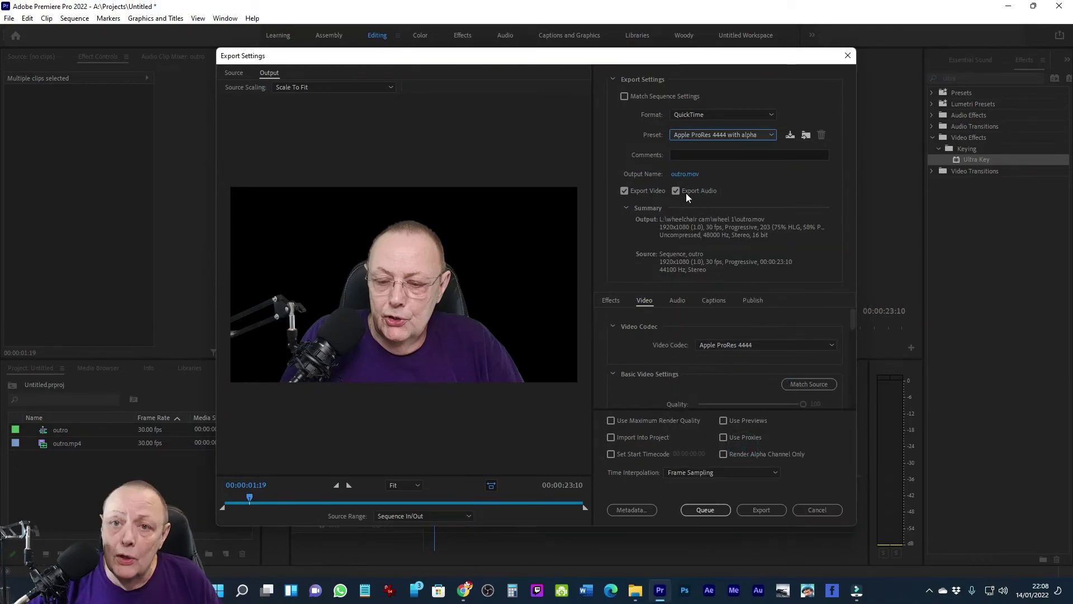